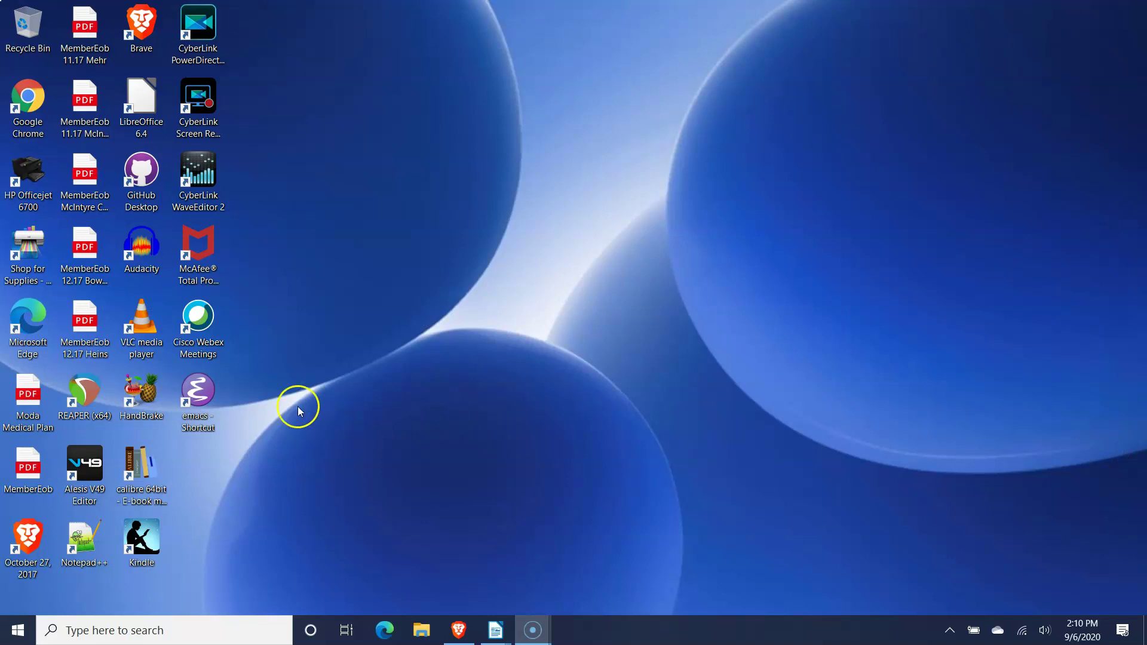
Start Emacs and bring up the Open File dialog from the File menu.
double_click(193, 393)
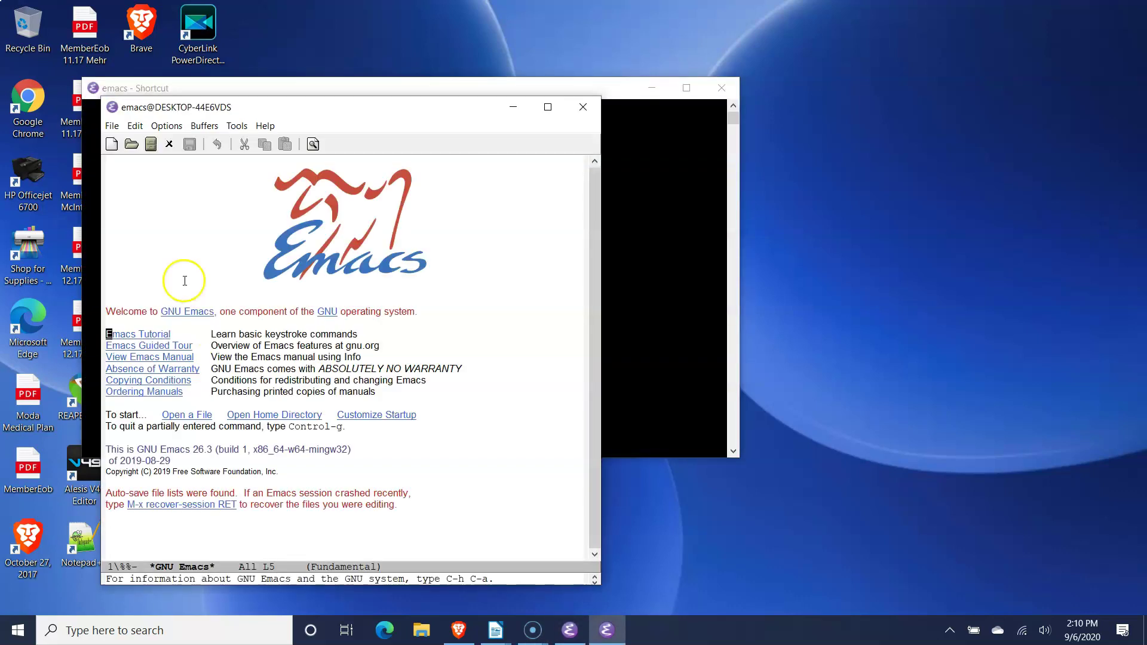
click(112, 126)
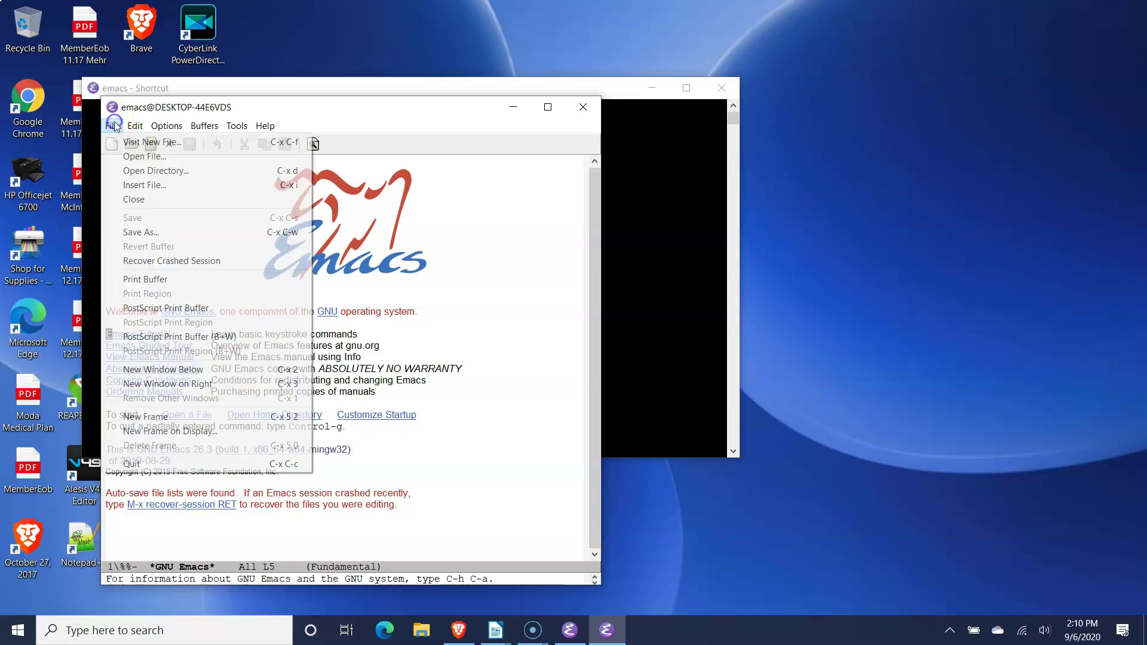
click(139, 158)
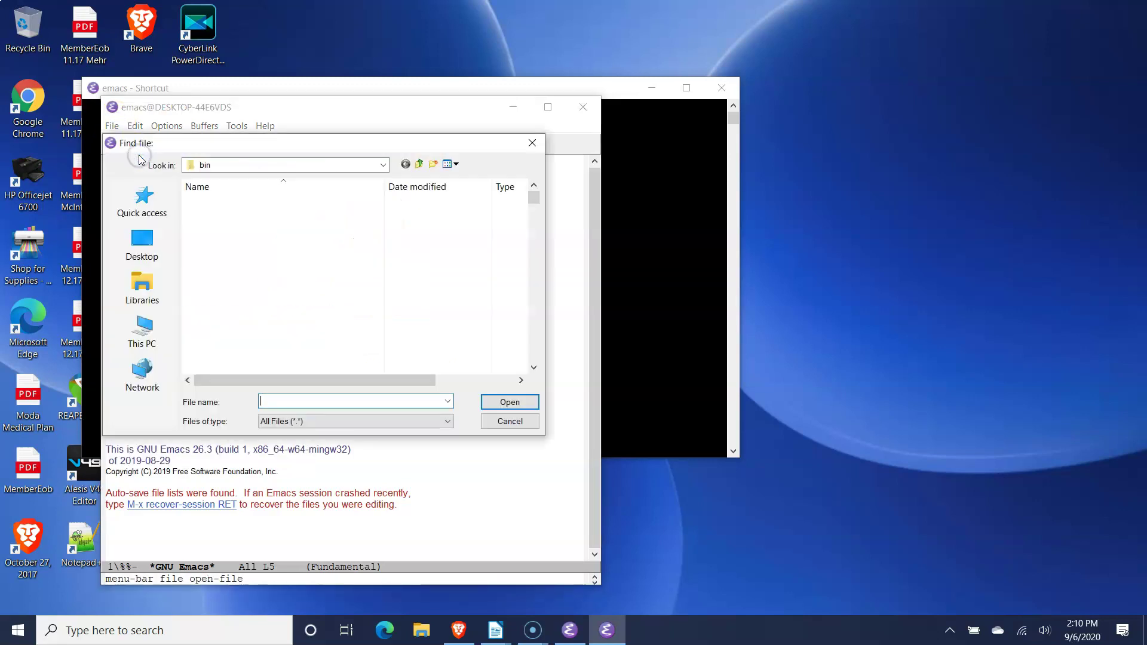
Browse Libraries > Documents > OrgFiles and open mynotes.org.
click(142, 288)
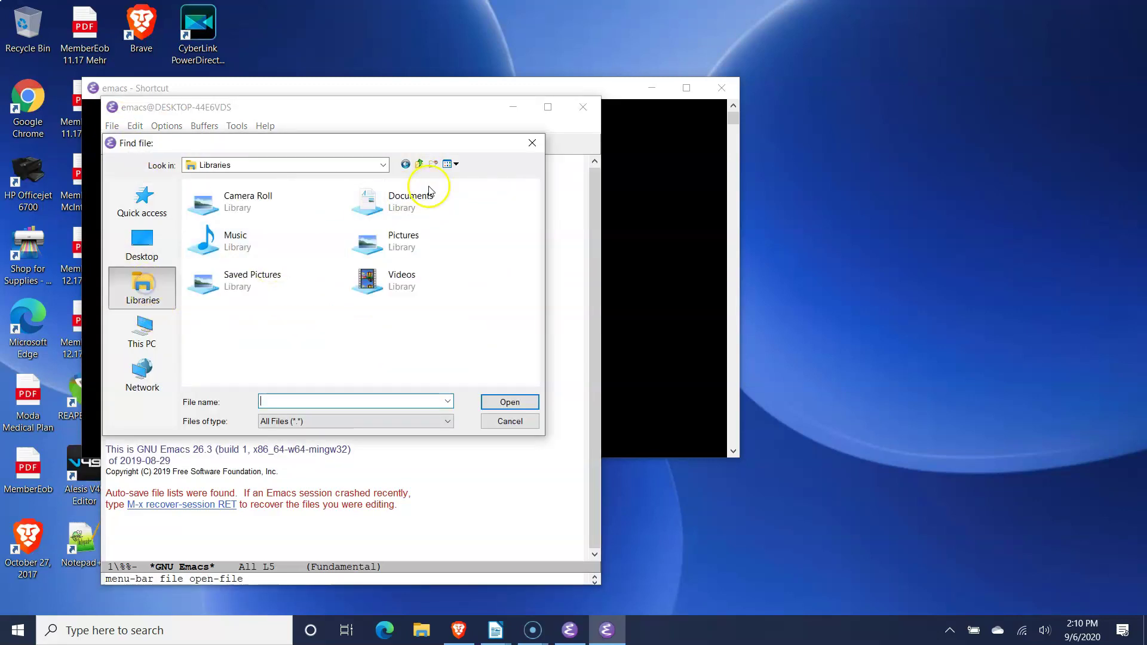
double_click(390, 199)
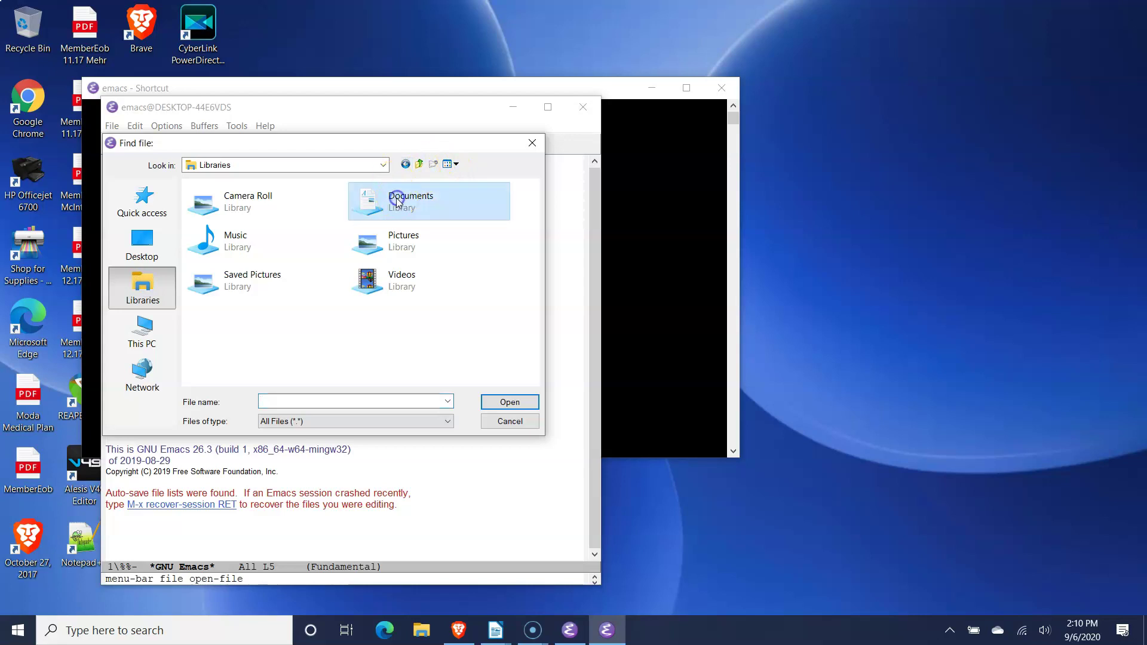
scroll(515, 348, down, 1)
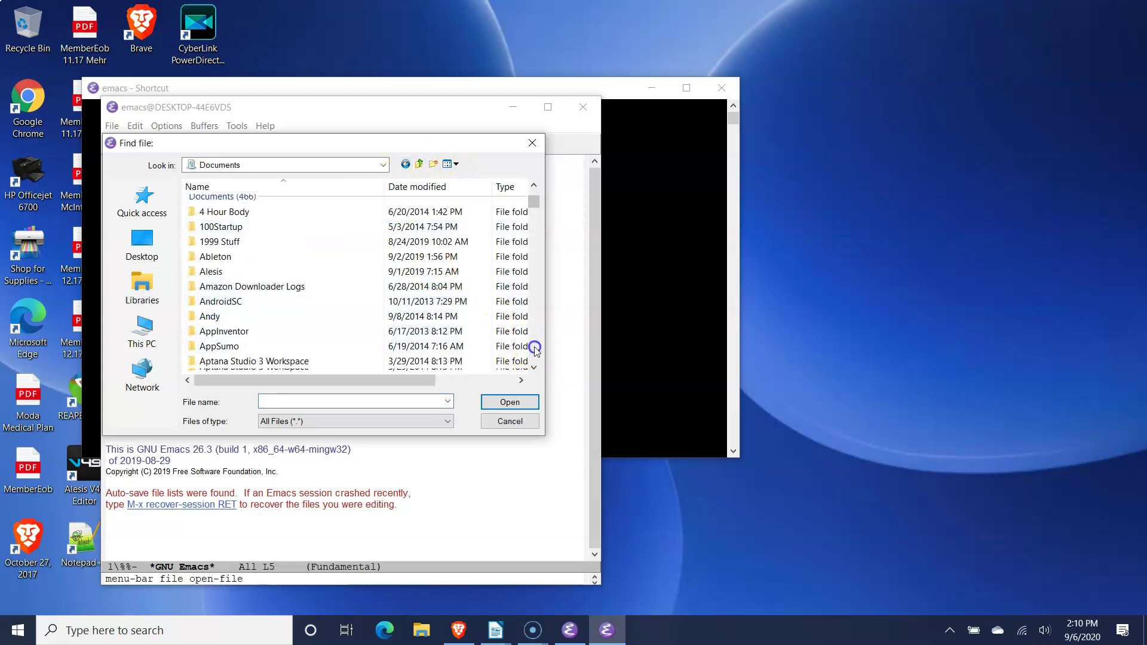
scroll(529, 348, down, 6)
scroll(535, 348, down, 5)
scroll(535, 348, down, 4)
scroll(535, 348, down, 3)
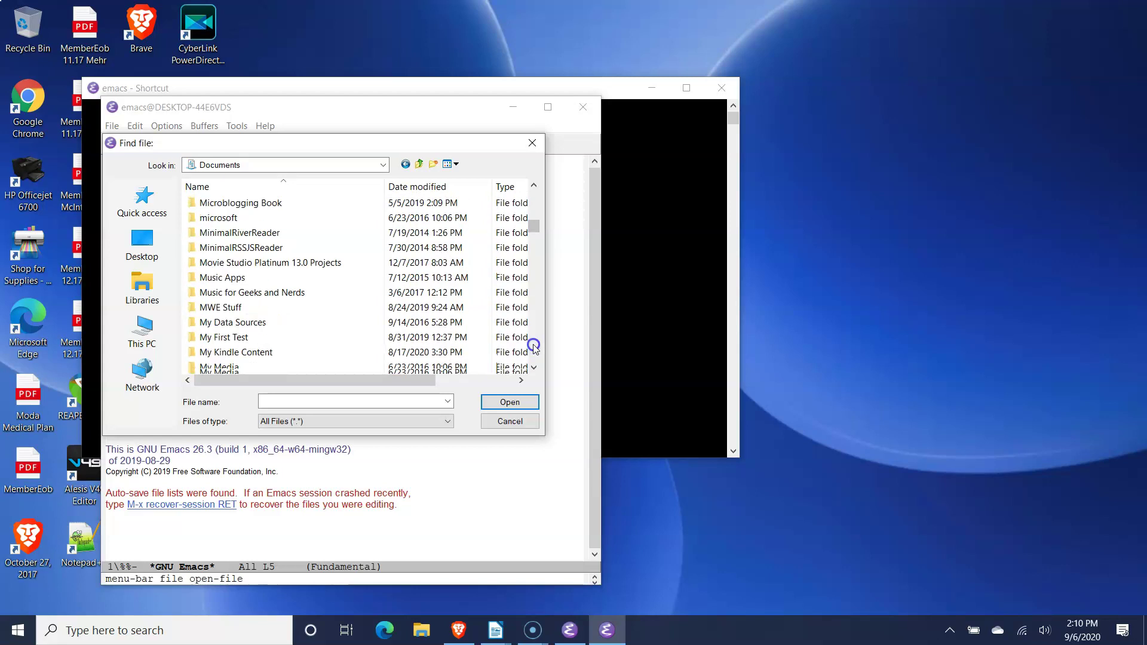
scroll(535, 348, down, 1)
click(535, 348)
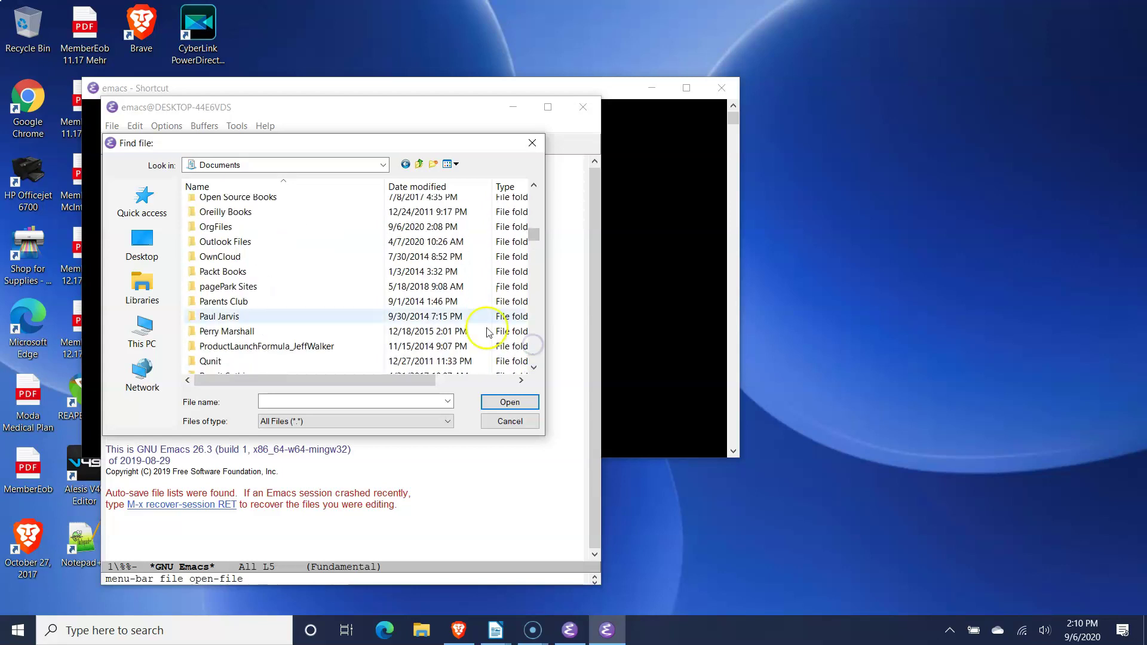
double_click(220, 227)
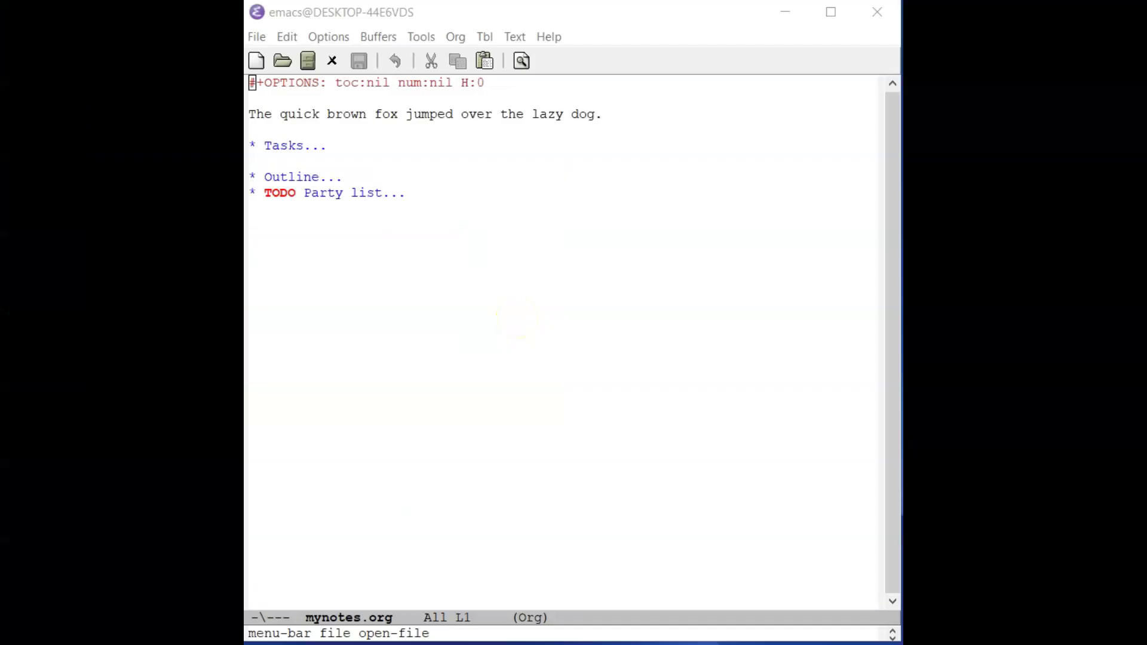
Cycle the TODO Party list heading's folding until its items and invitees show.
click(300, 193)
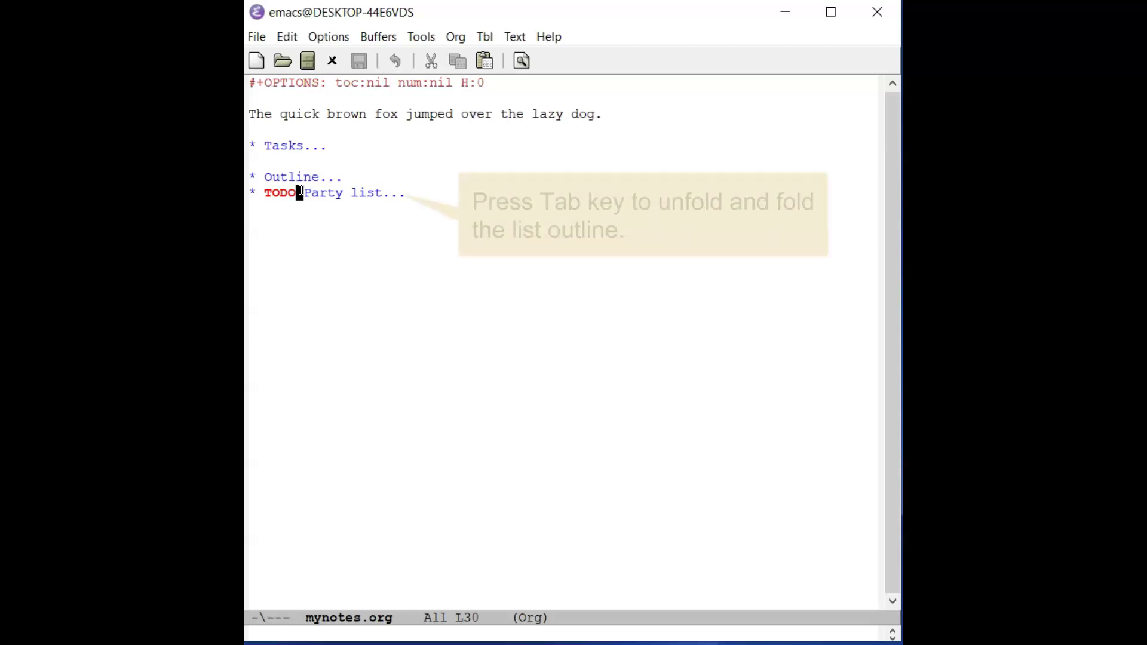
key(Tab)
key(Tab)
key(Tab)
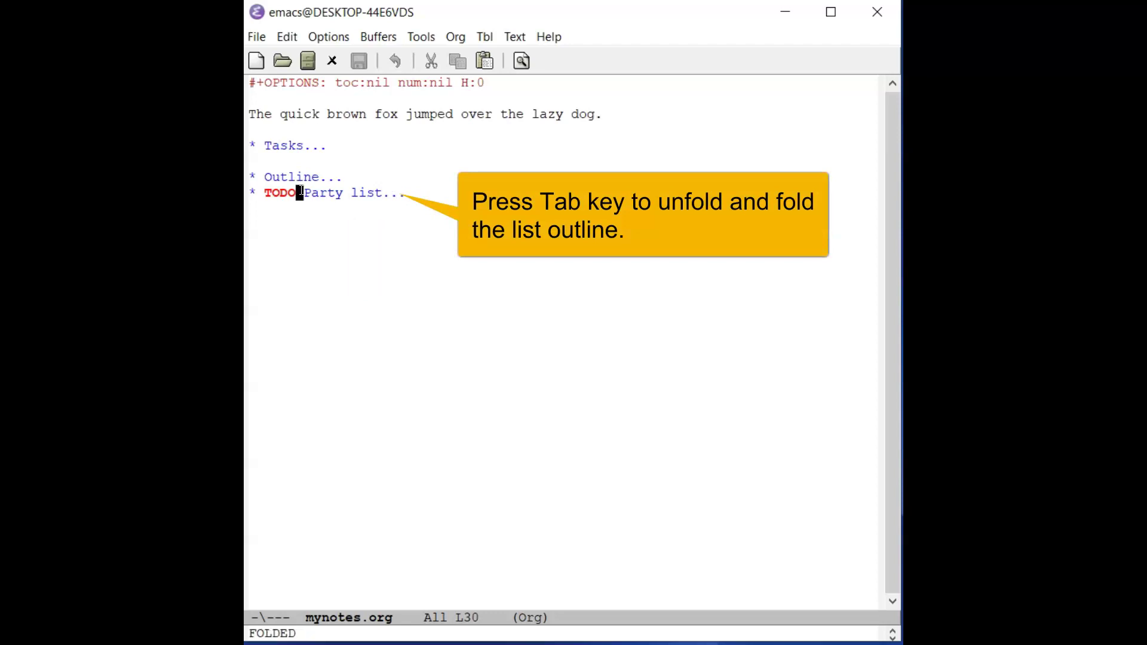
key(Tab)
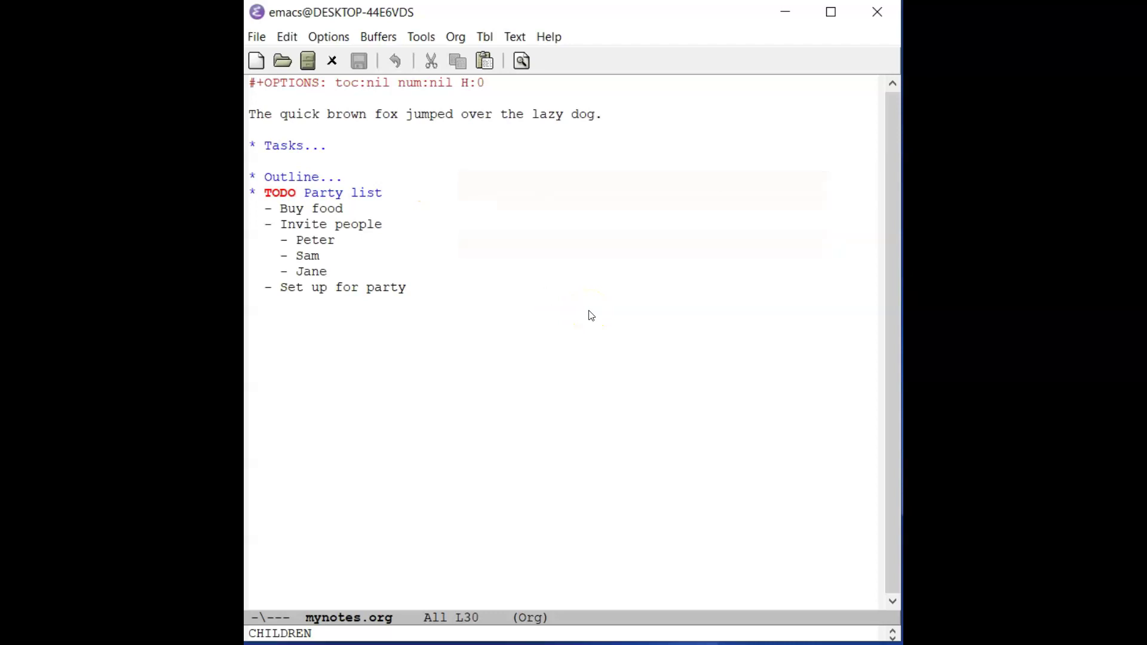
Add '[ ] ' checkboxes before Buy food, Invite people, Peter, Sam, Jane and Set up for party.
key(Down)
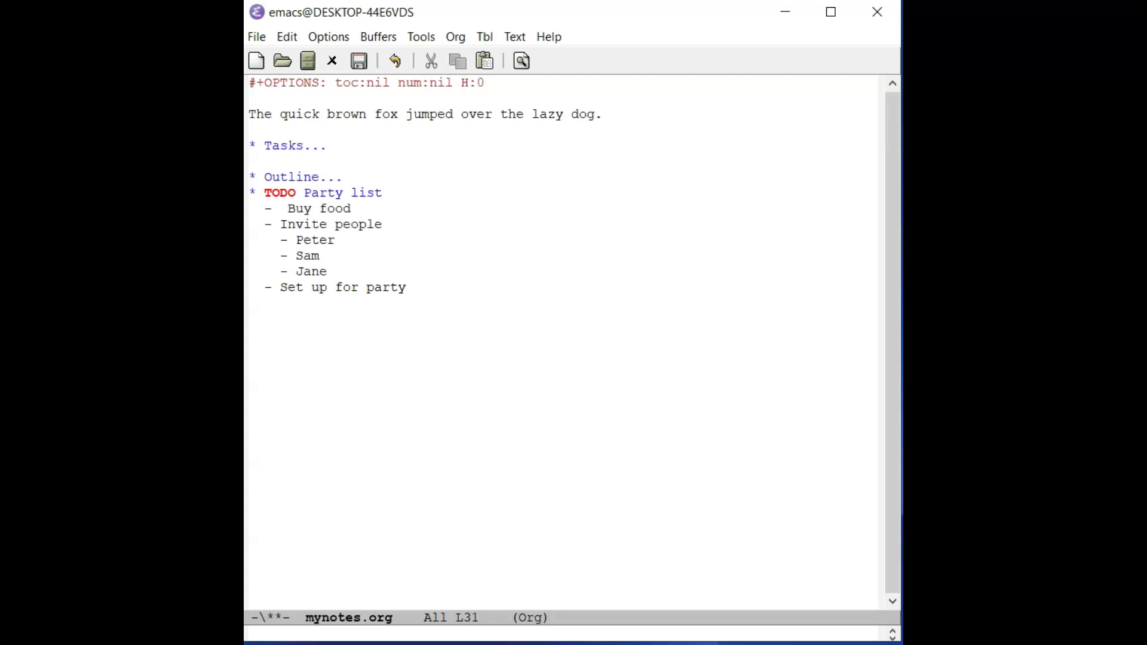
text([ ])
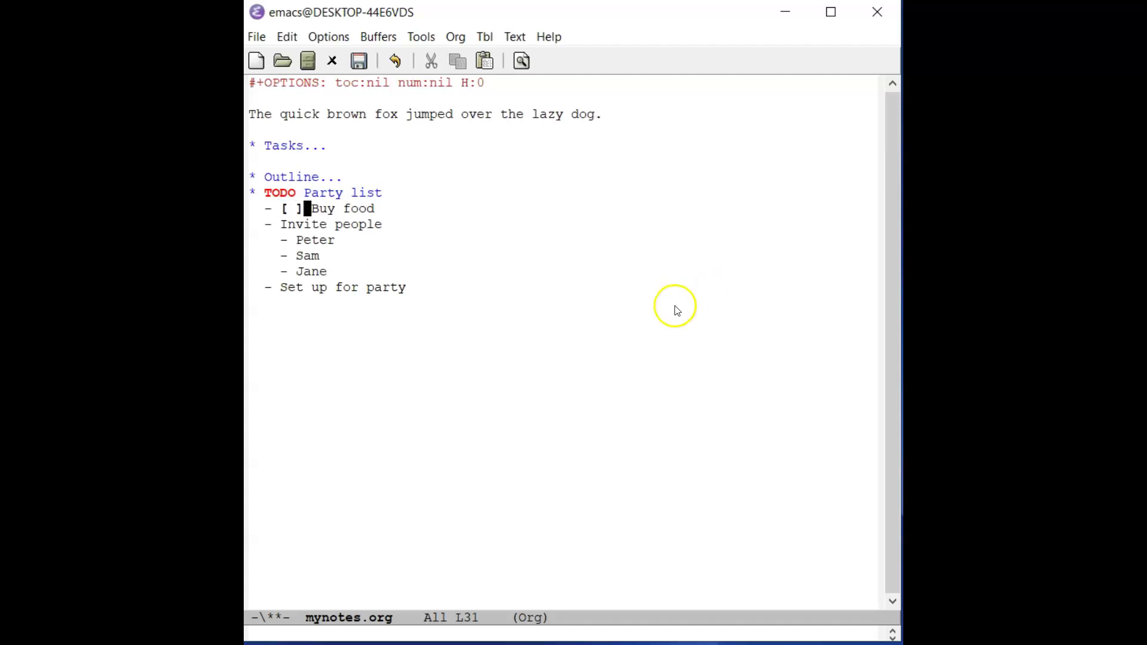
click(281, 224)
text([ )
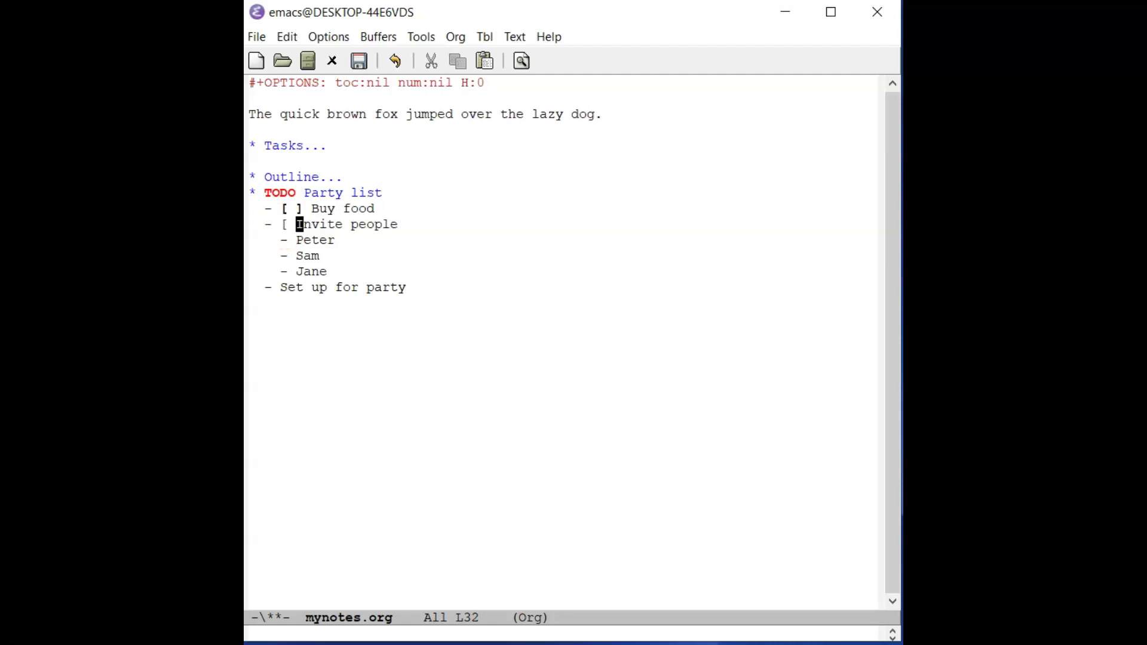
text(])
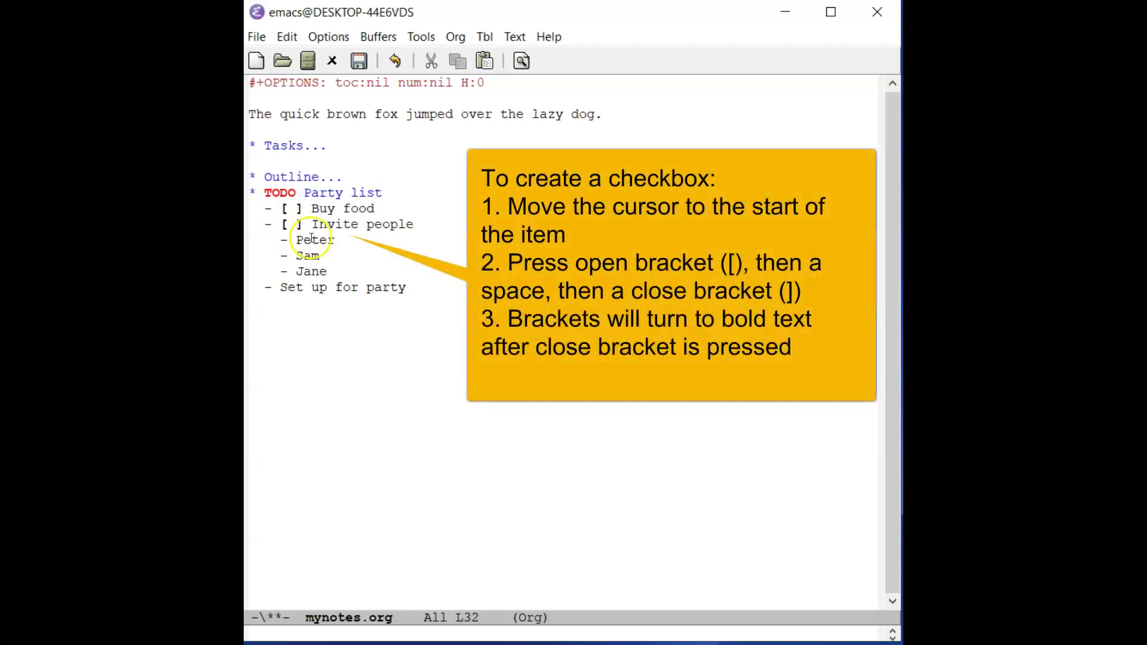
click(296, 242)
text([ )
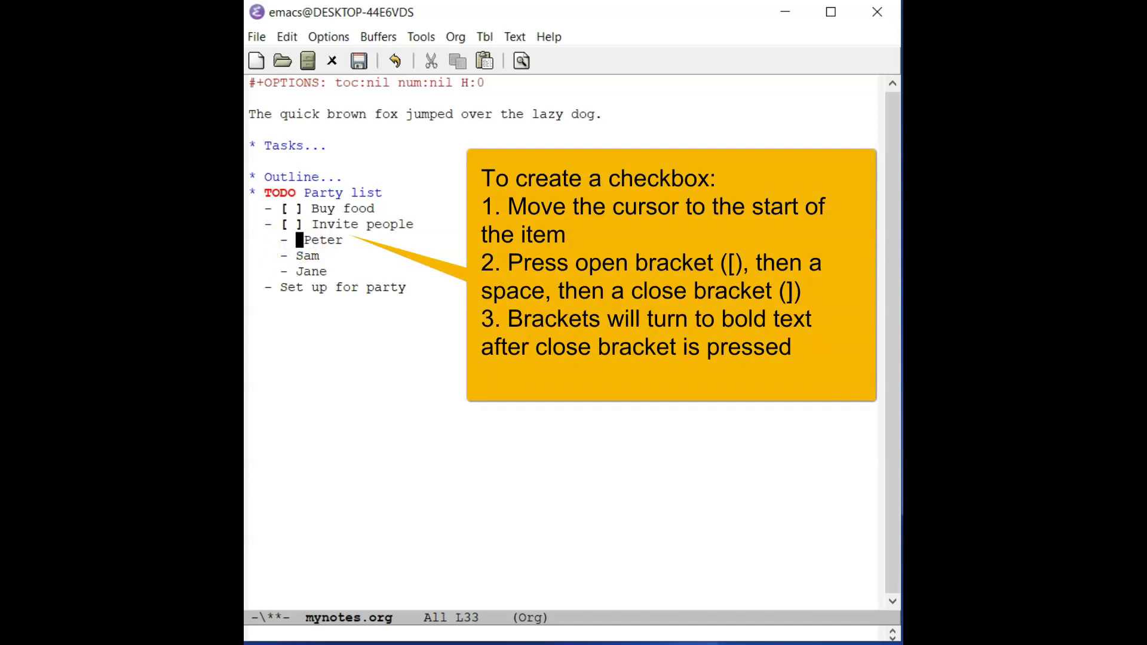
text(])
click(296, 257)
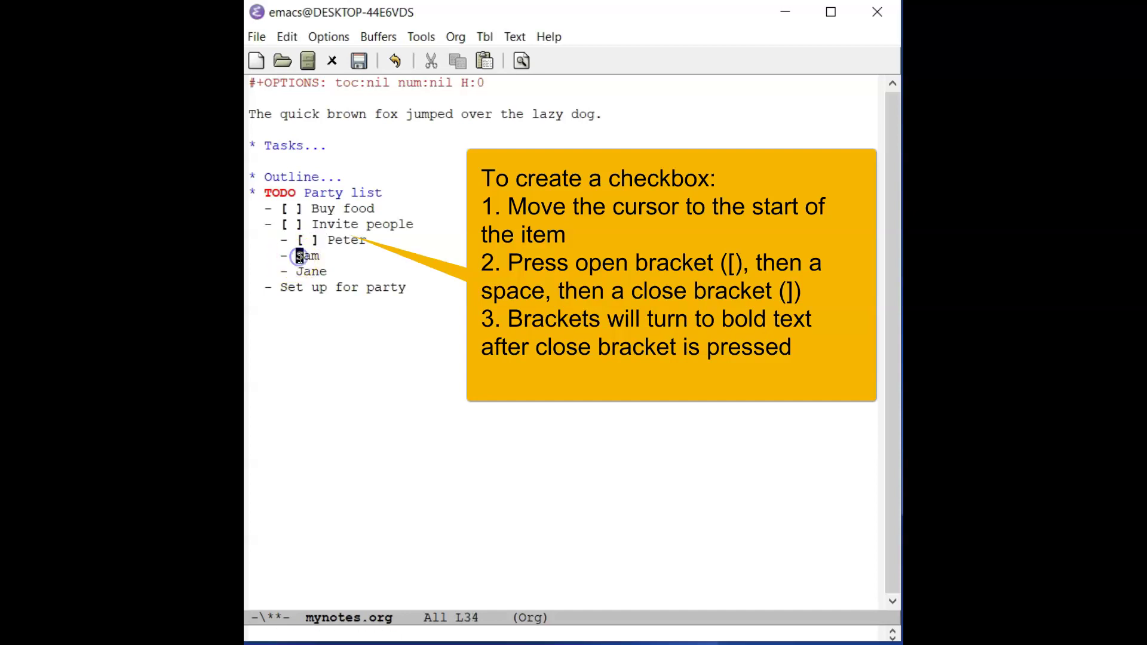
text([ ])
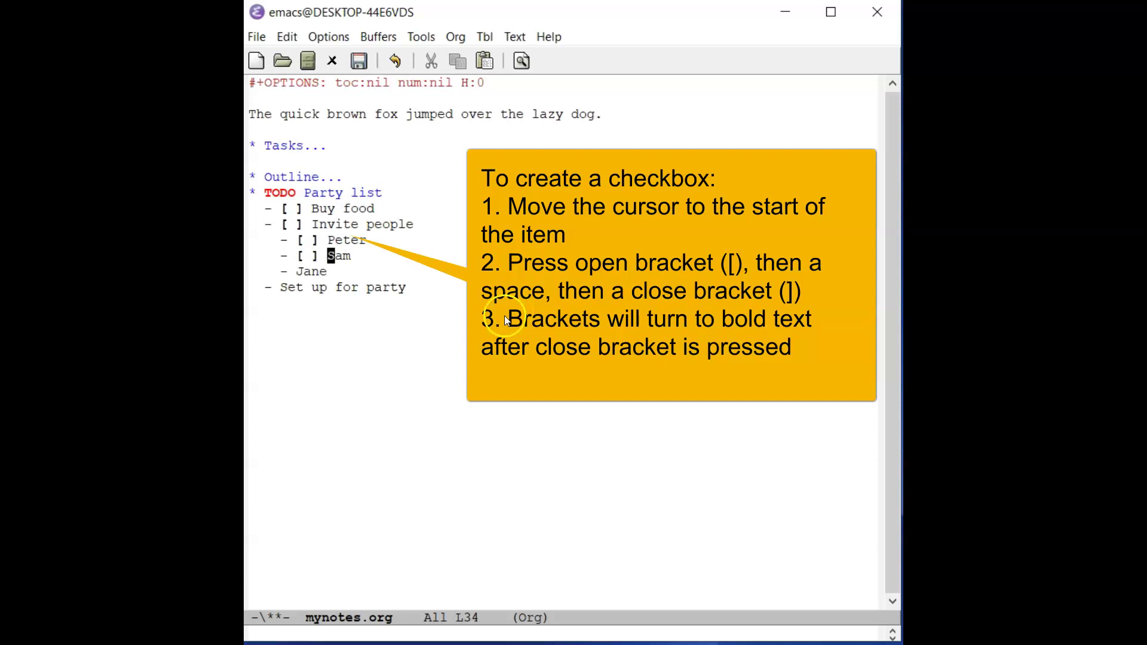
click(296, 272)
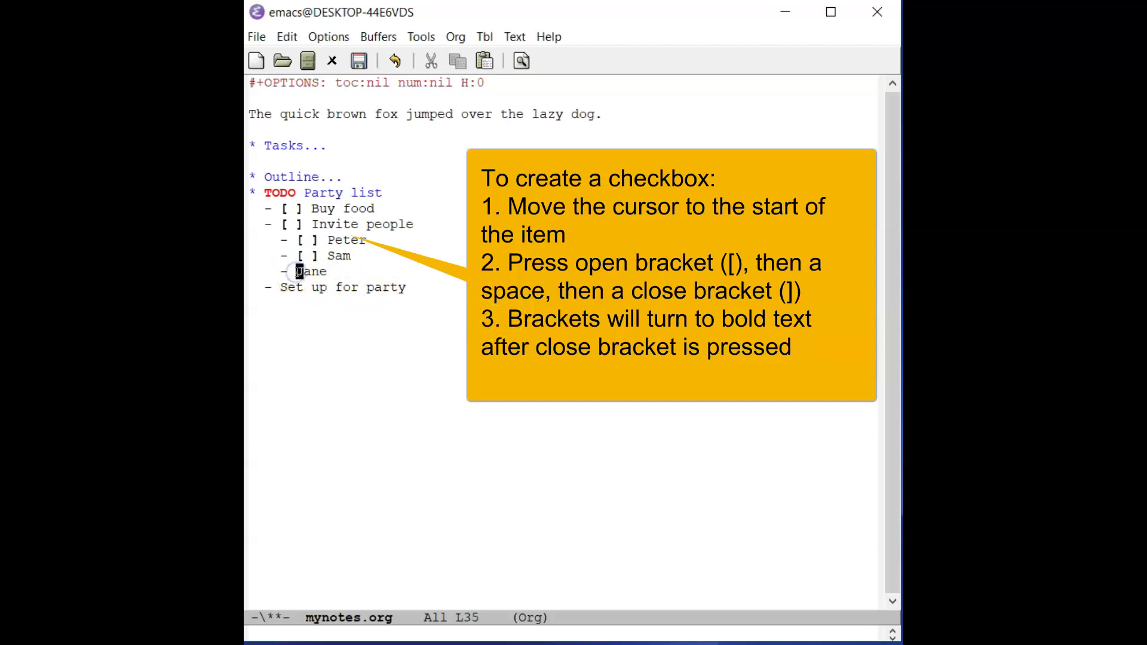
text([])
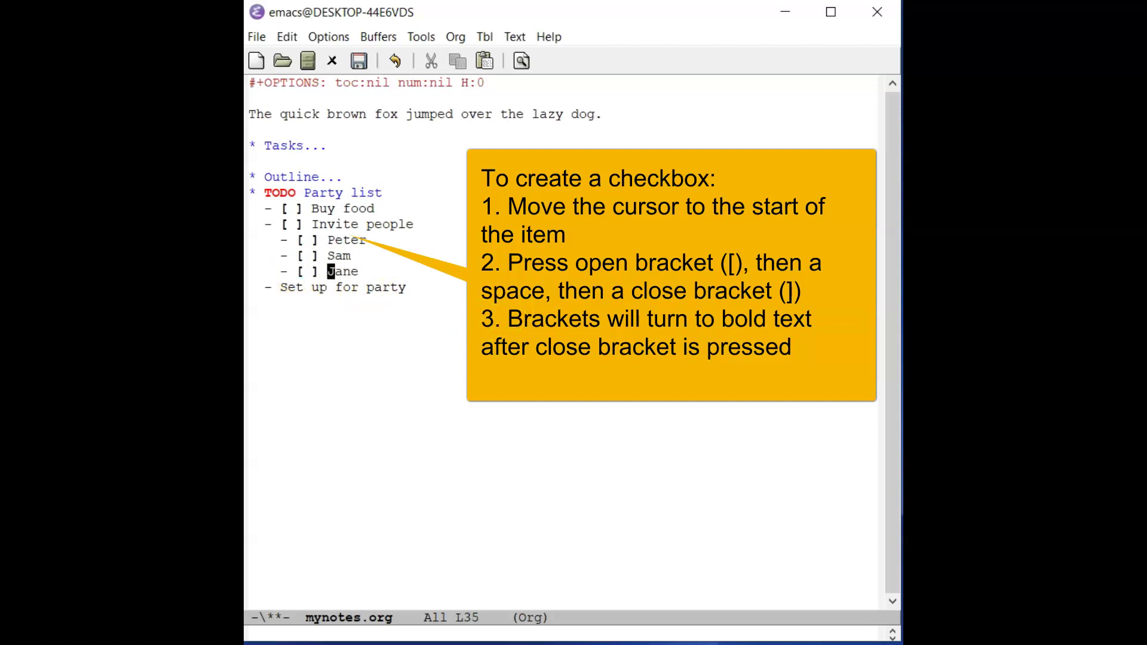
click(280, 287)
text([ )
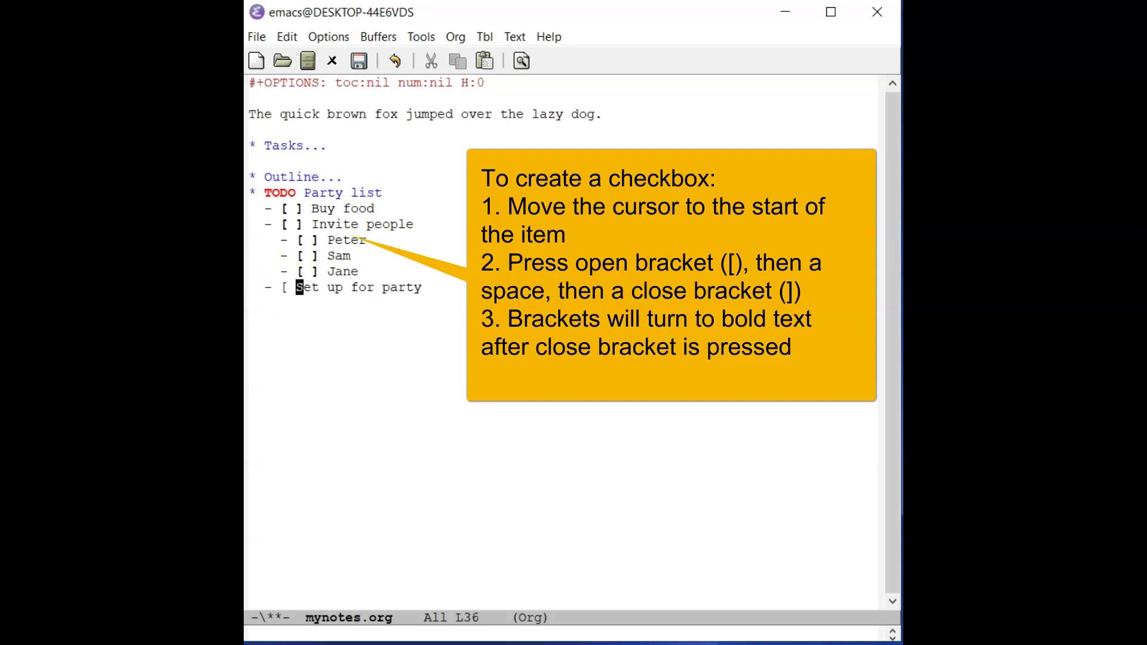
text(])
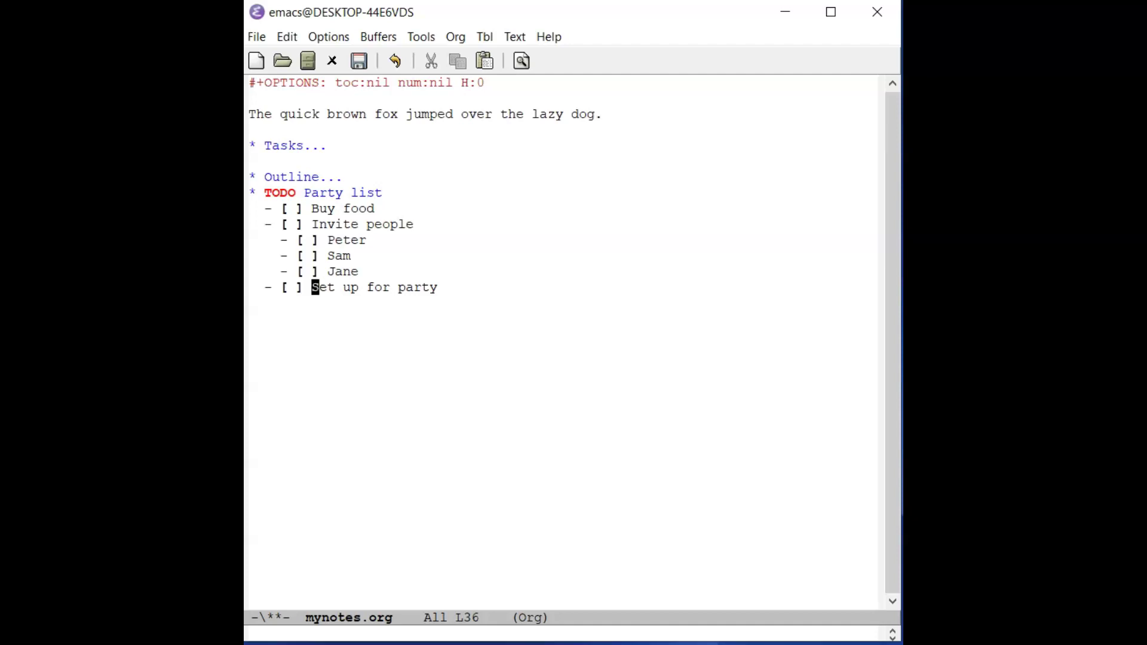
Toggle the Peter, Sam and Jane checkboxes on with C-c C-c.
click(352, 240)
key(ctrl+c)
key(ctrl+c)
click(331, 256)
key(ctrl+c)
key(ctrl+c)
click(340, 278)
click(489, 264)
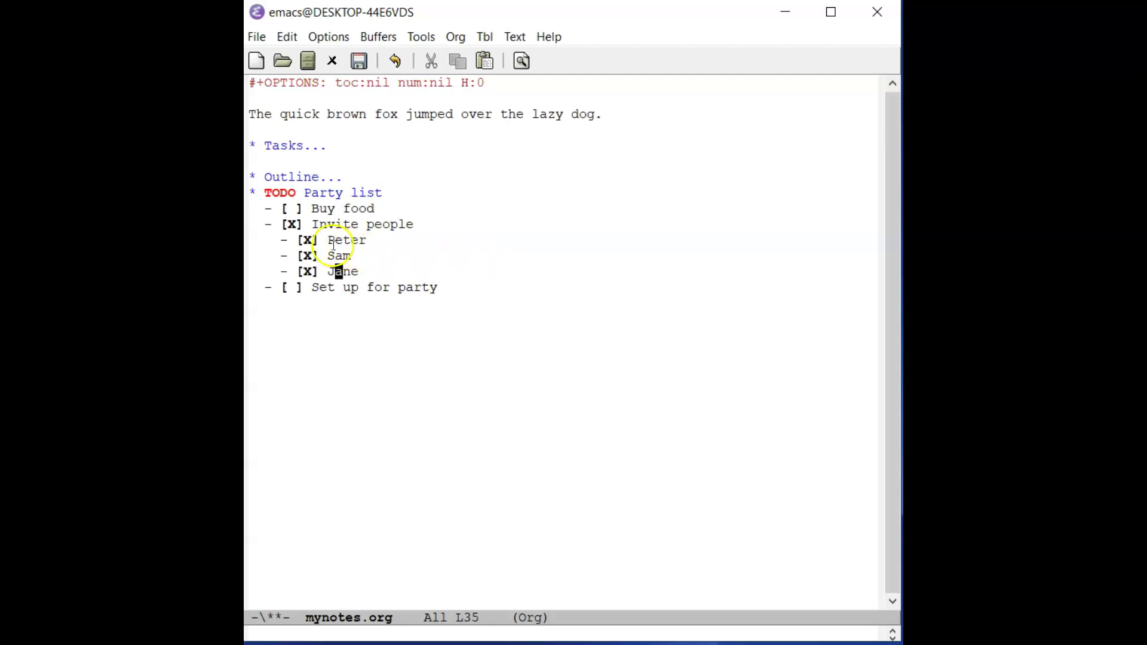
Untick Sam again so Invite people shows as partially done.
click(338, 255)
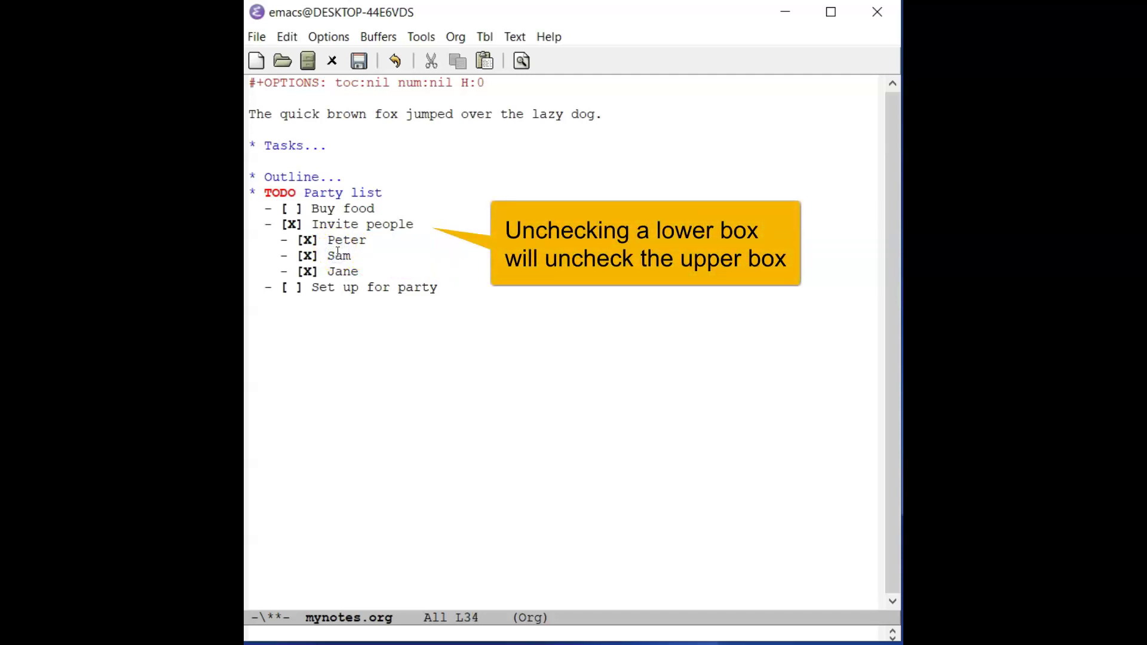
key(ctrl+c)
key(ctrl+c)
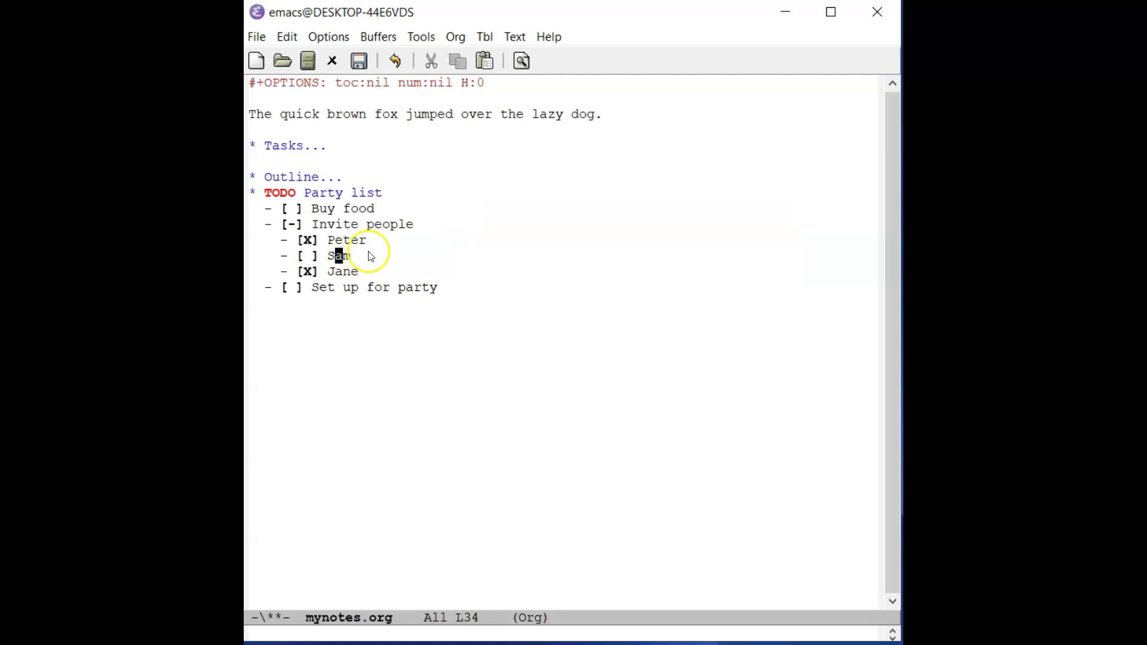
Add a [/] counter to the Party list headline and tick Sam so it reads [1/3].
click(424, 197)
text([)
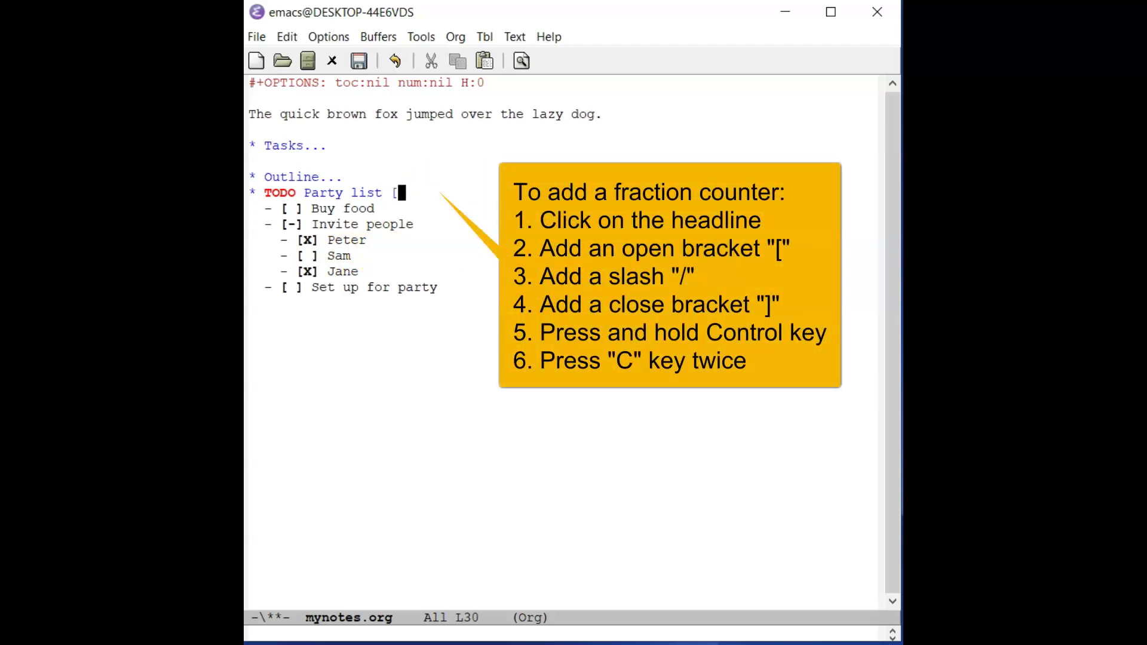
text(/])
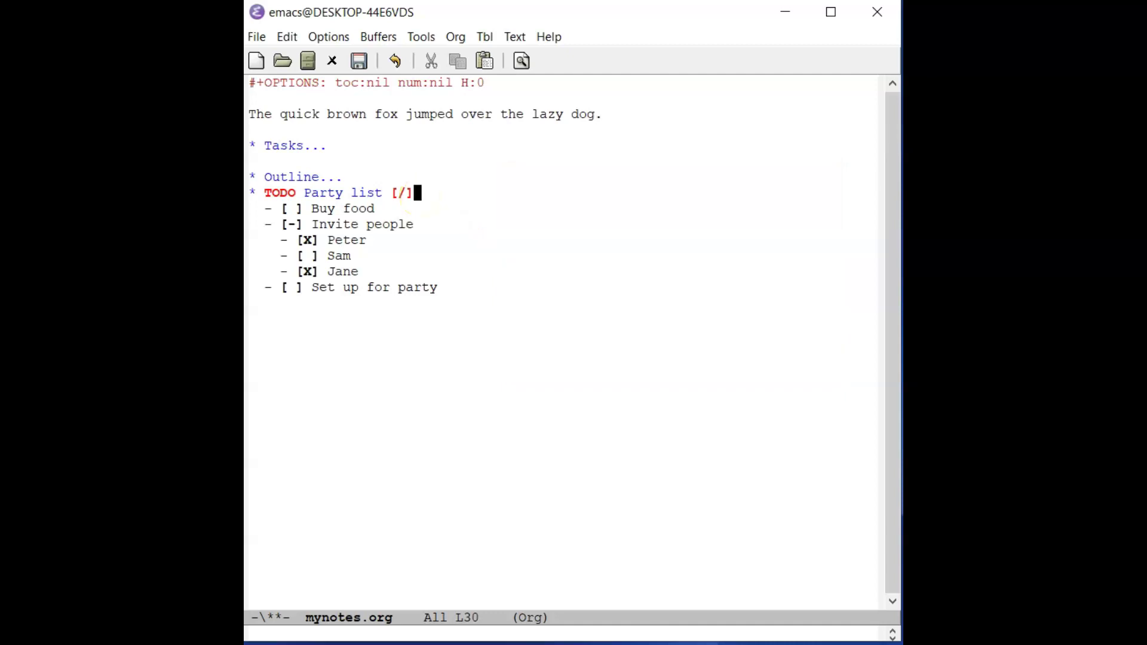
key(ctrl+c)
key(ctrl+c)
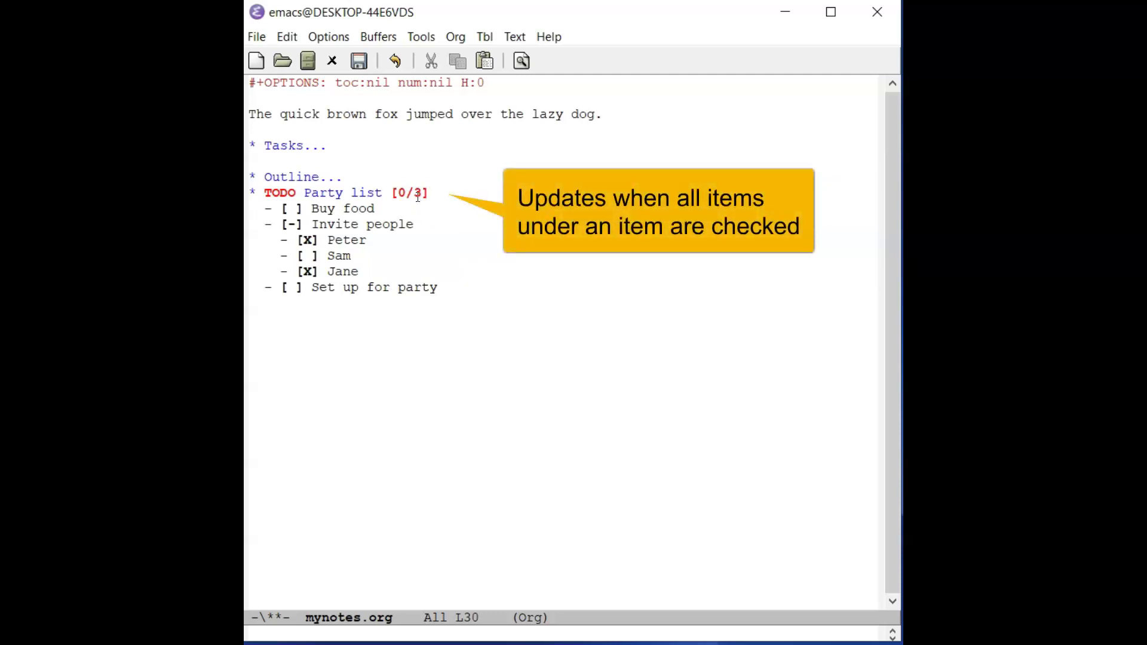
click(305, 258)
key(ctrl+c)
key(ctrl+c)
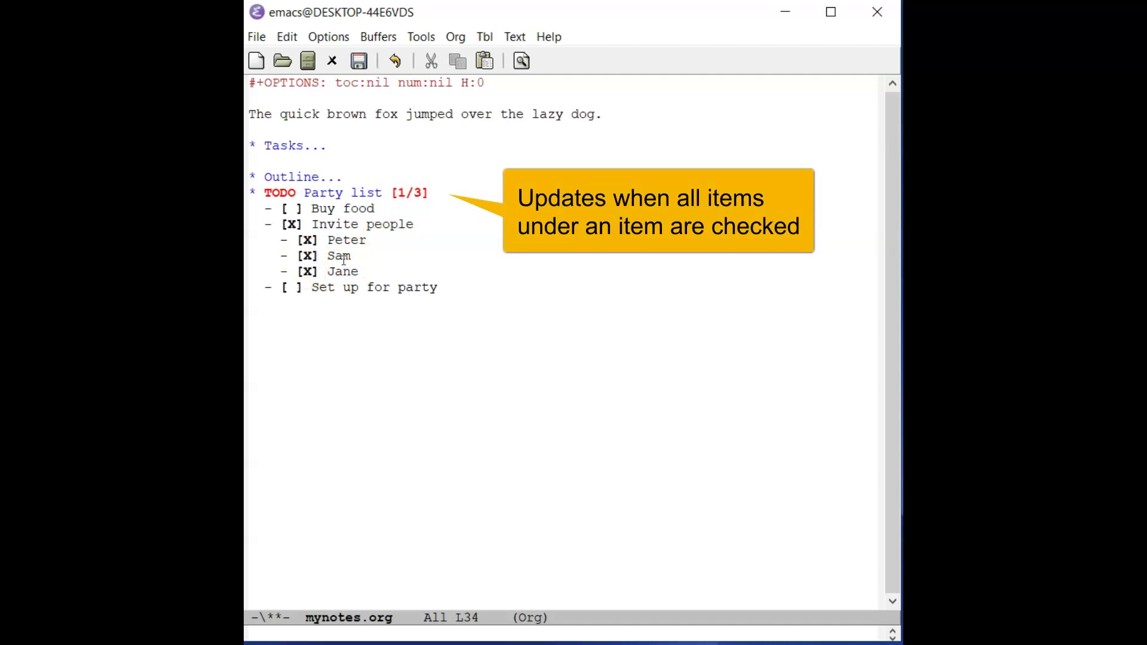